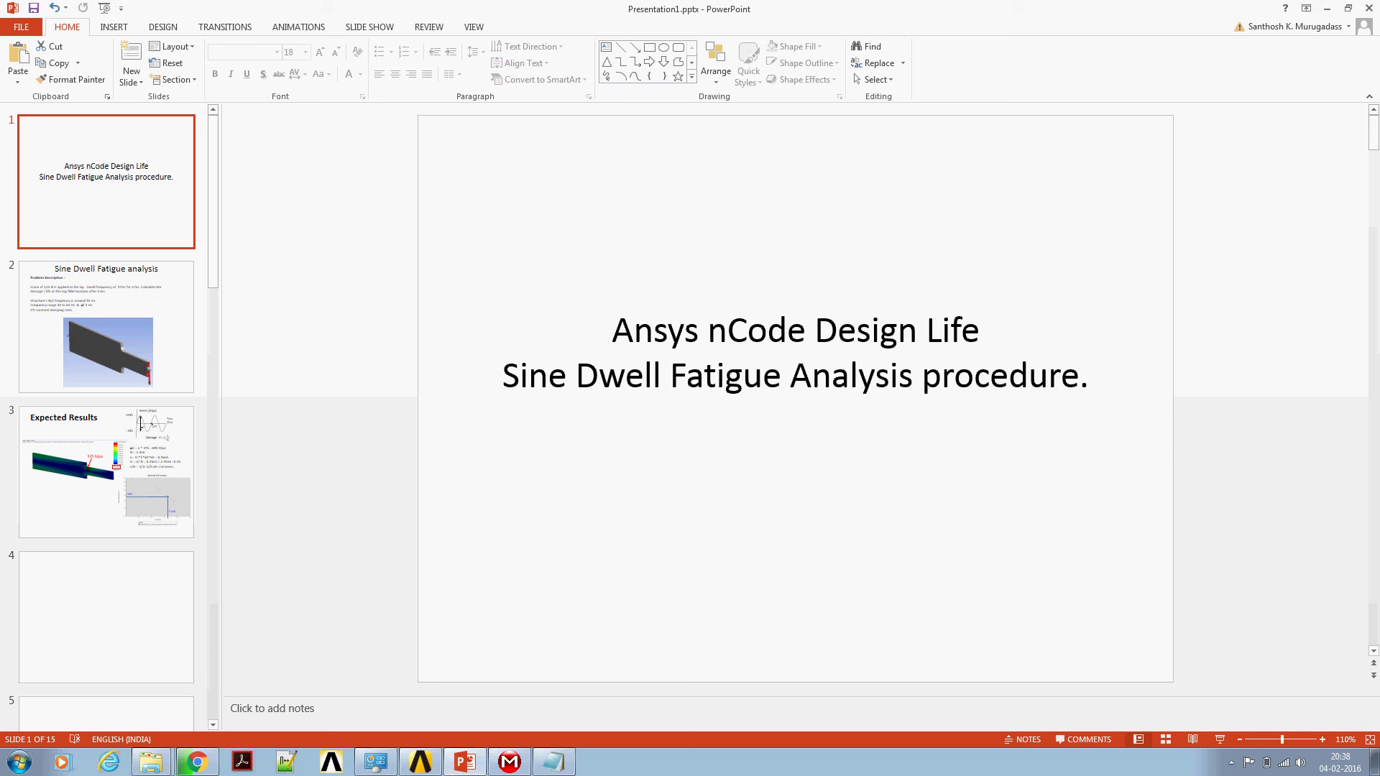
# Review the sine dwell problem description slide, and in Mechanical inspect the harmonic Analysis Settings and constant damping ratio.
pyautogui.click(106, 326)
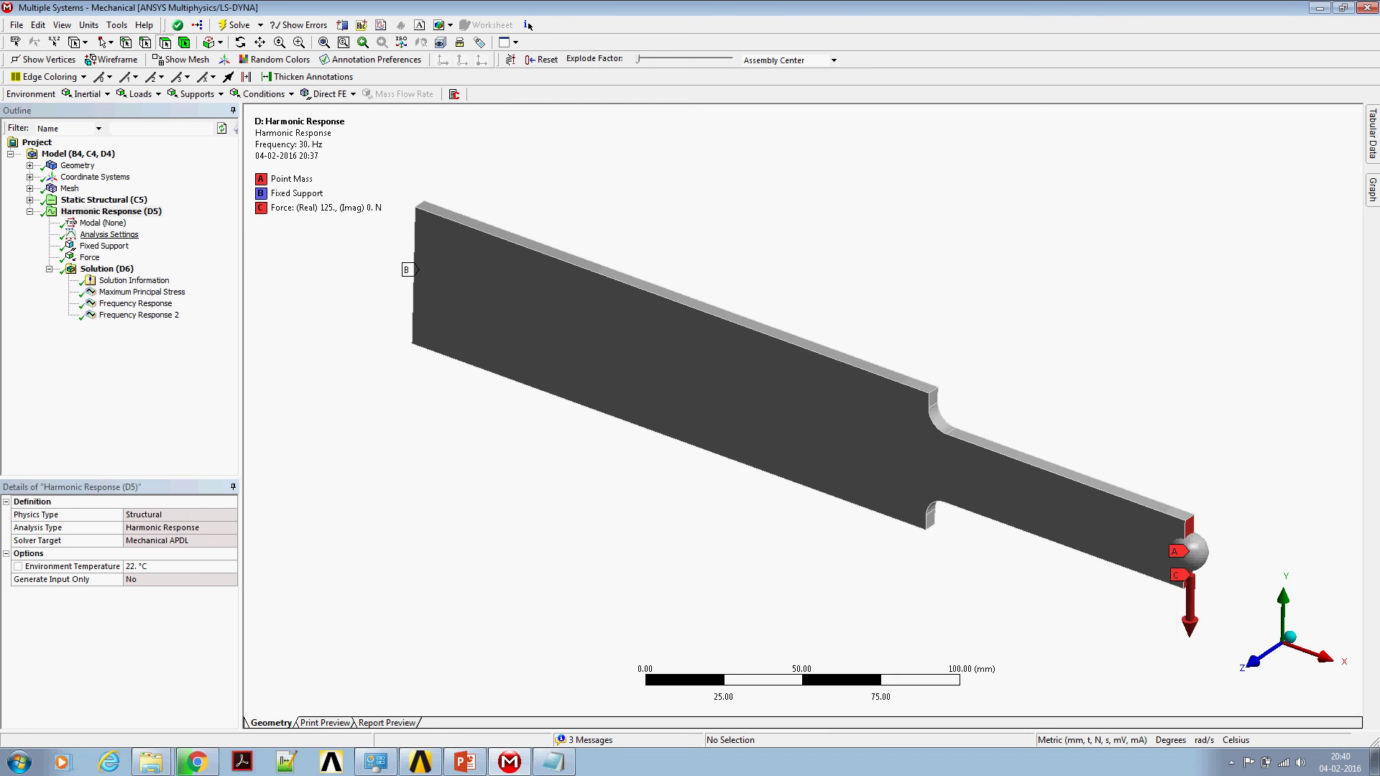
pyautogui.click(109, 234)
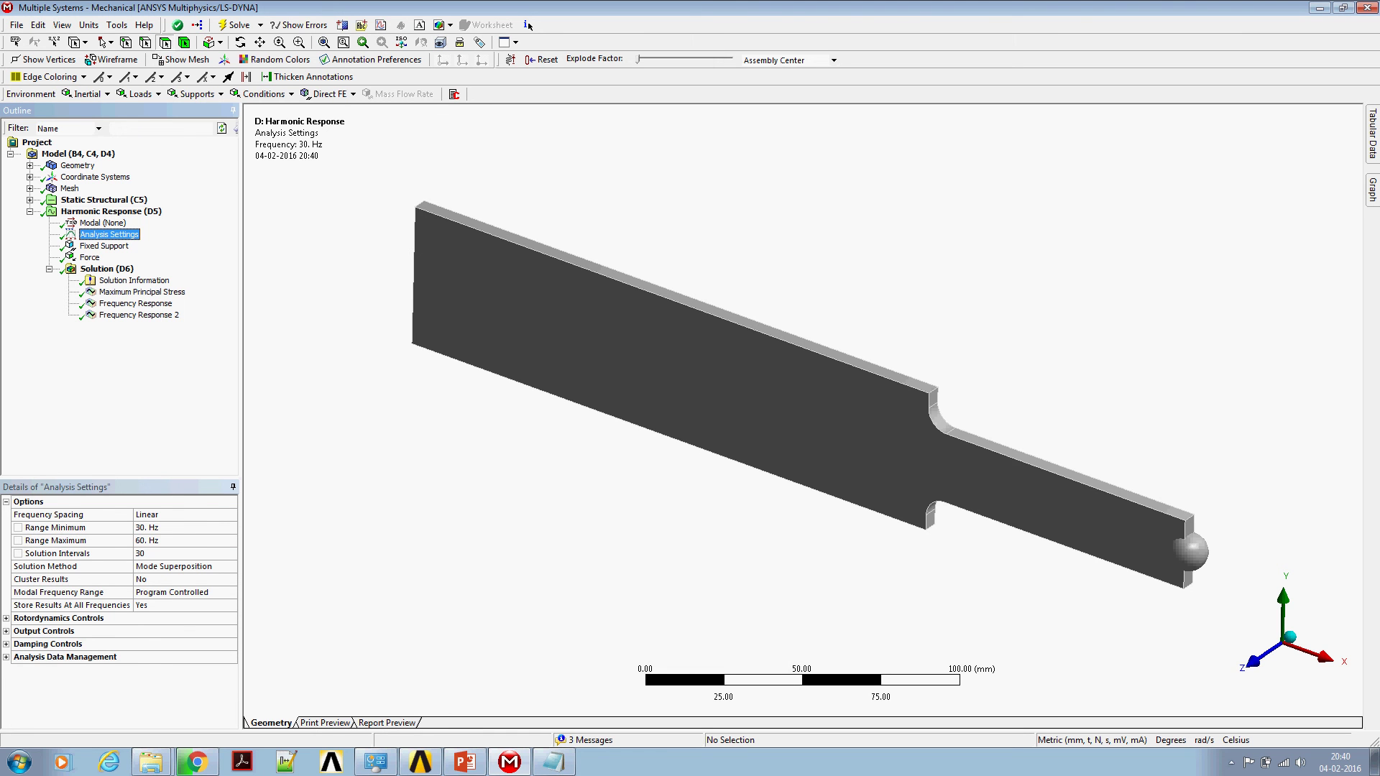
pyautogui.click(5, 643)
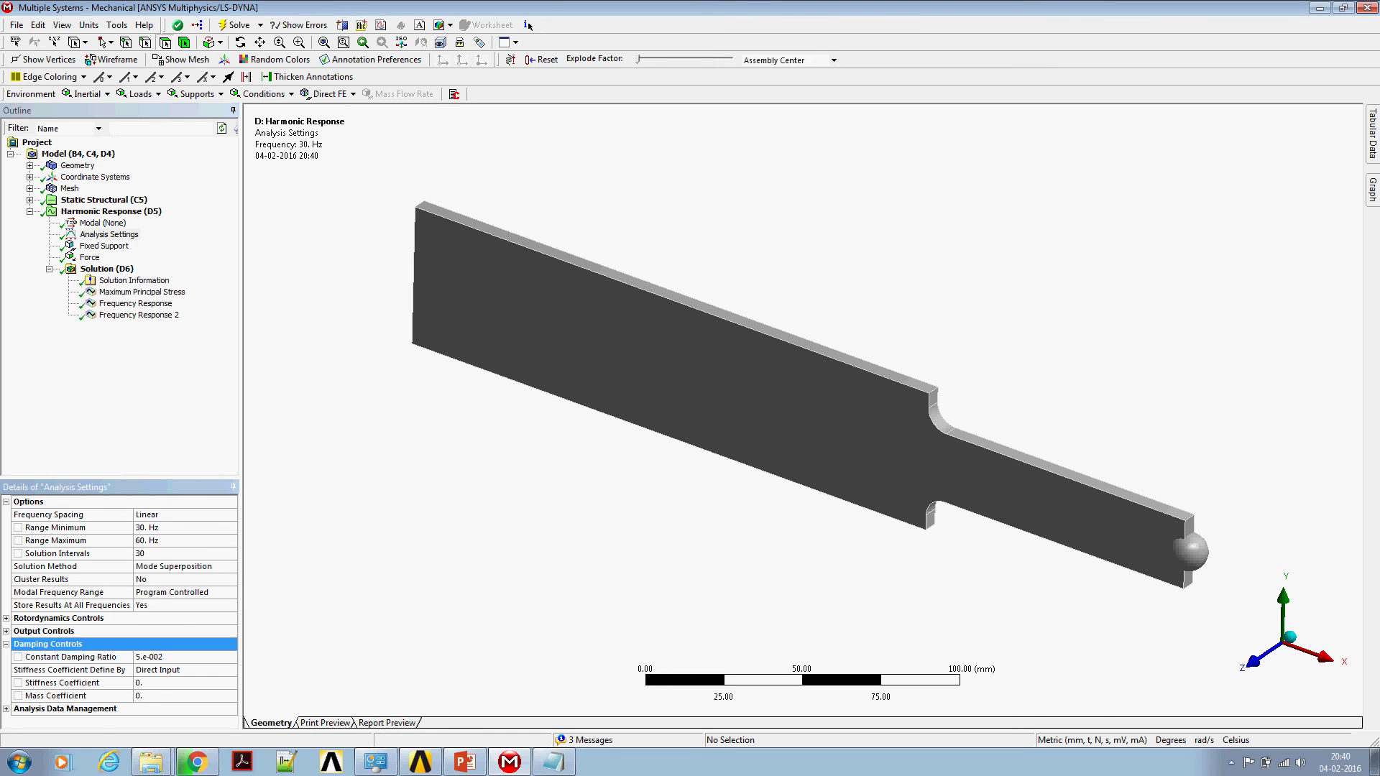
pyautogui.click(151, 656)
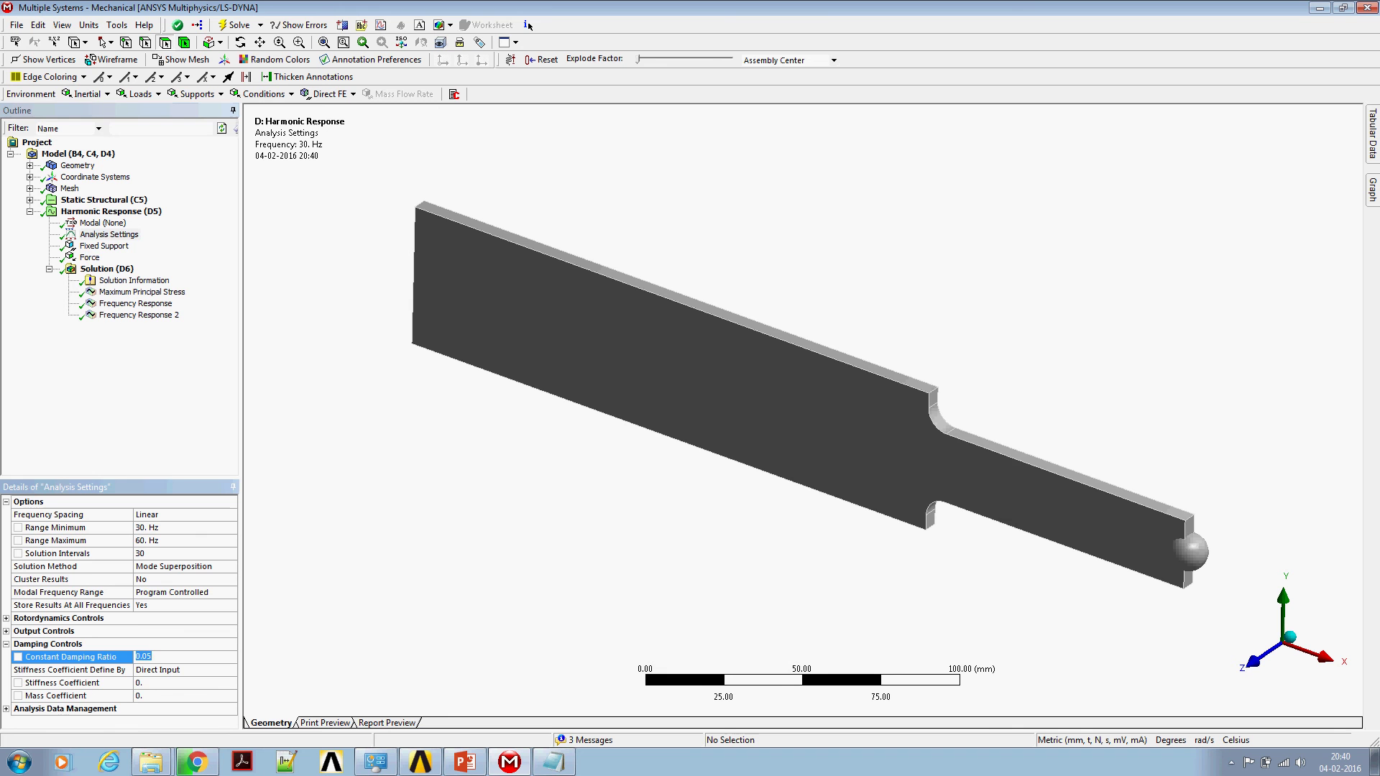
pyautogui.press('Return')
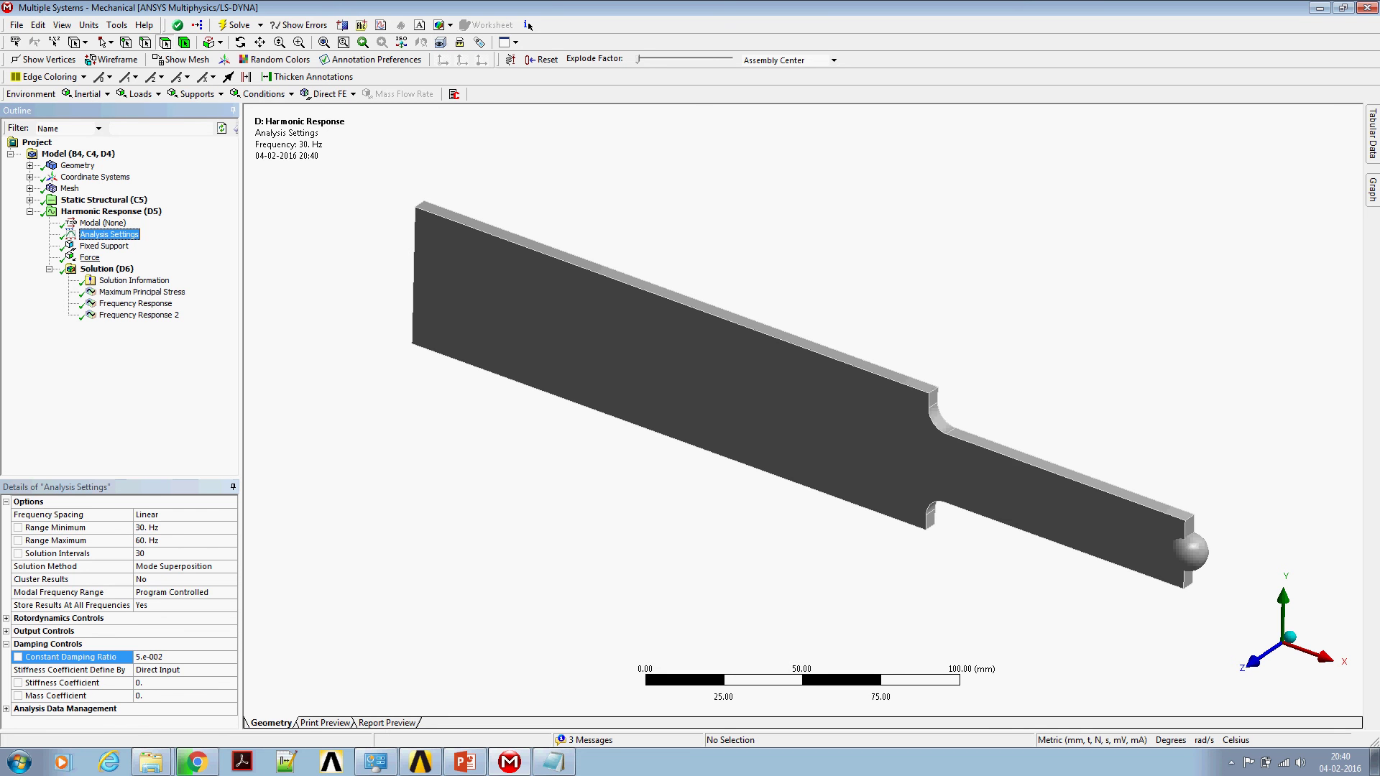
# Inspect the harmonic analysis's Force load, the Frequency Response 2 plot and the Maximum Principal Stress result.
pyautogui.press('Down')
pyautogui.press('Down')
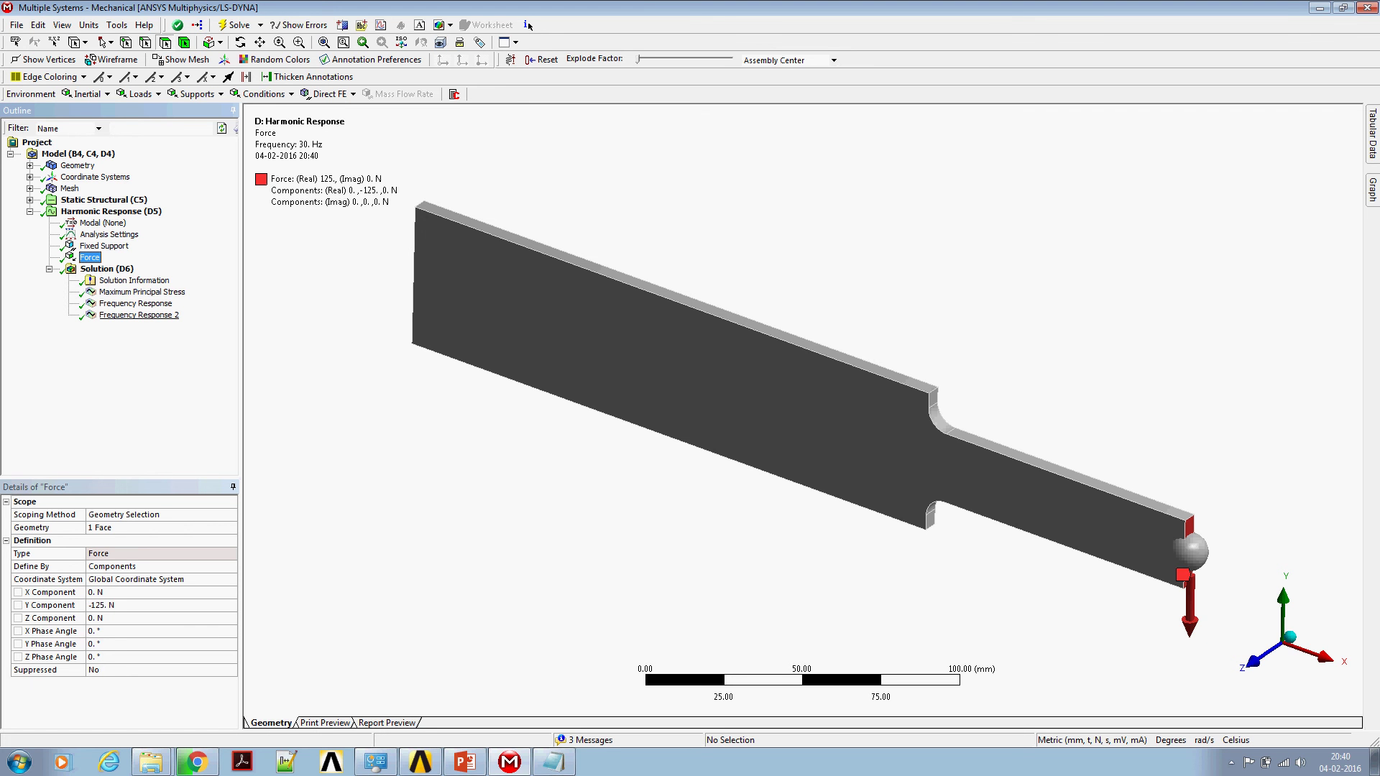
pyautogui.click(138, 315)
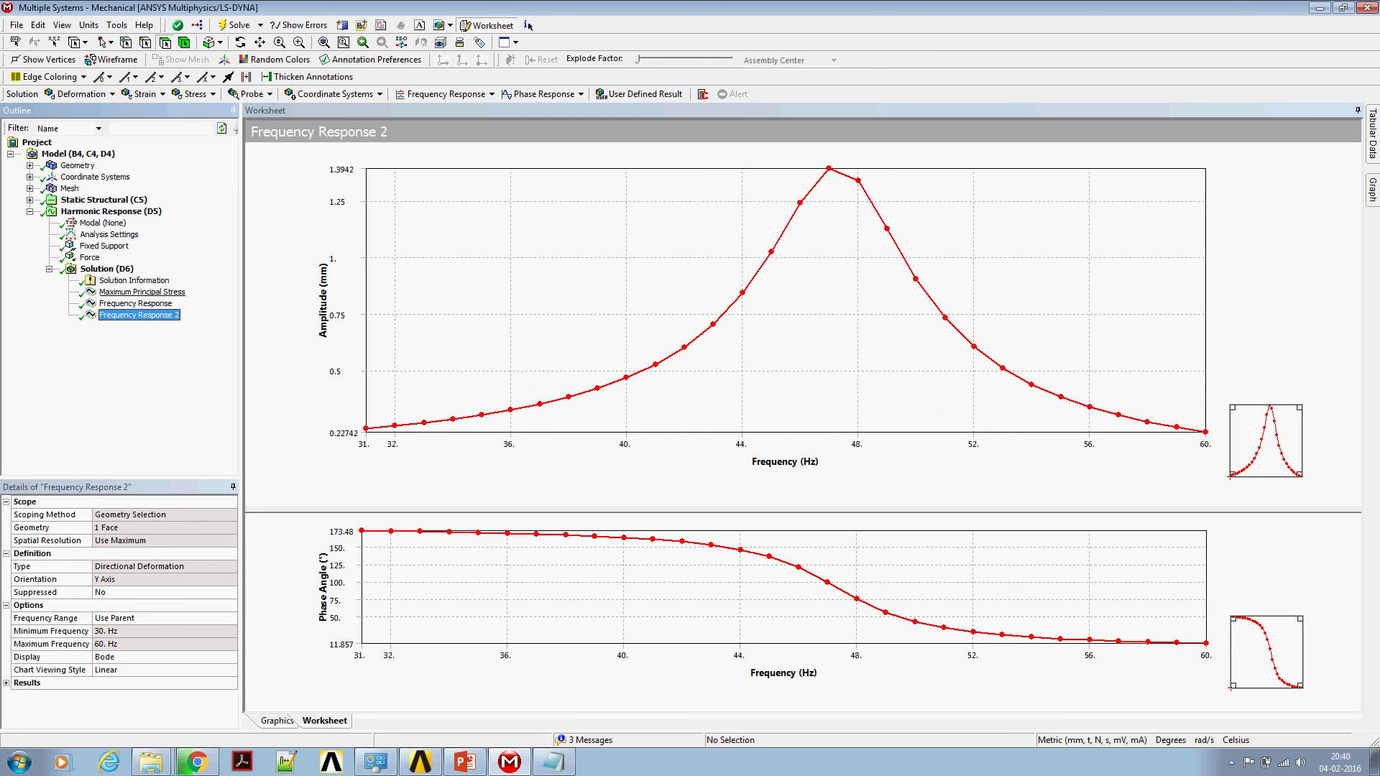
pyautogui.click(142, 292)
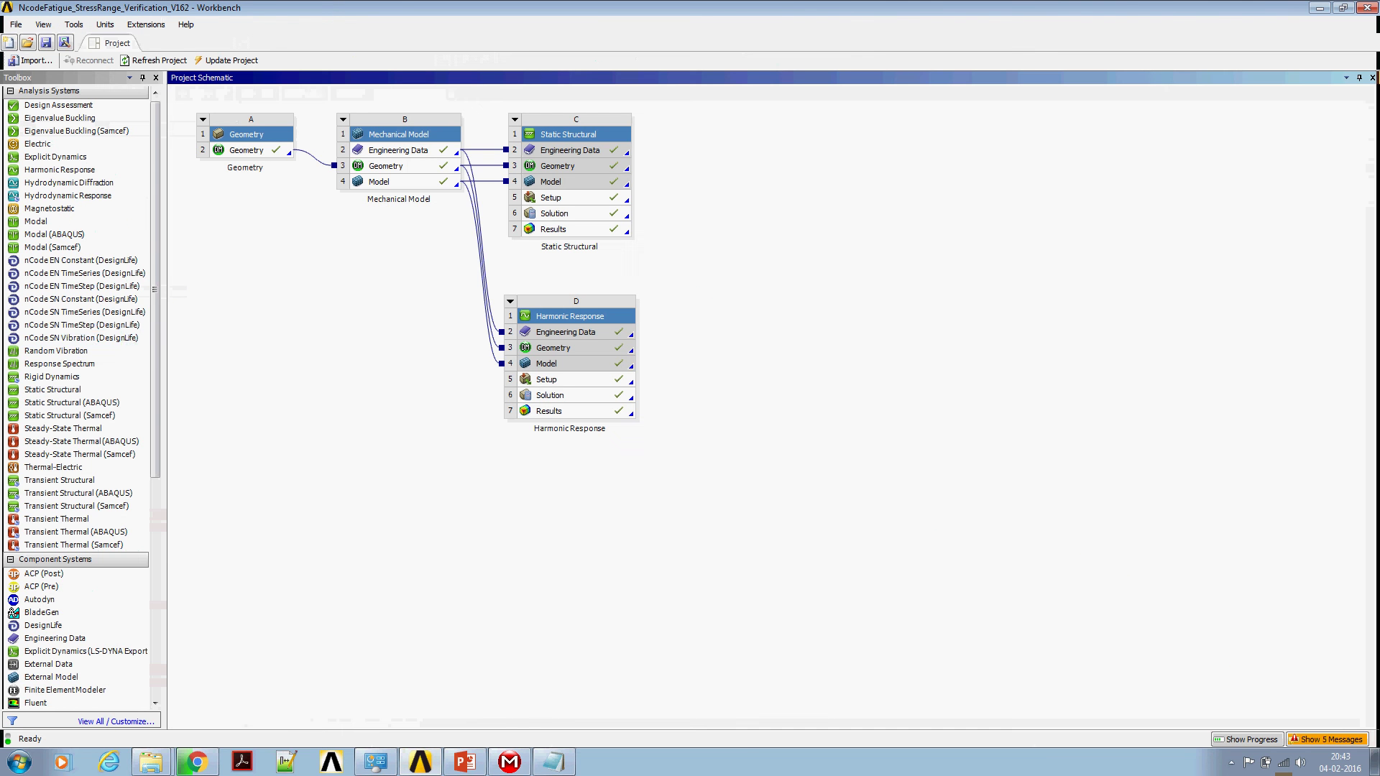
# In Workbench, add an nCode SN Vibration (DesignLife) system sharing the Harmonic Response's engineering data and receiving its solution, keeping the default name.
pyautogui.click(80, 338)
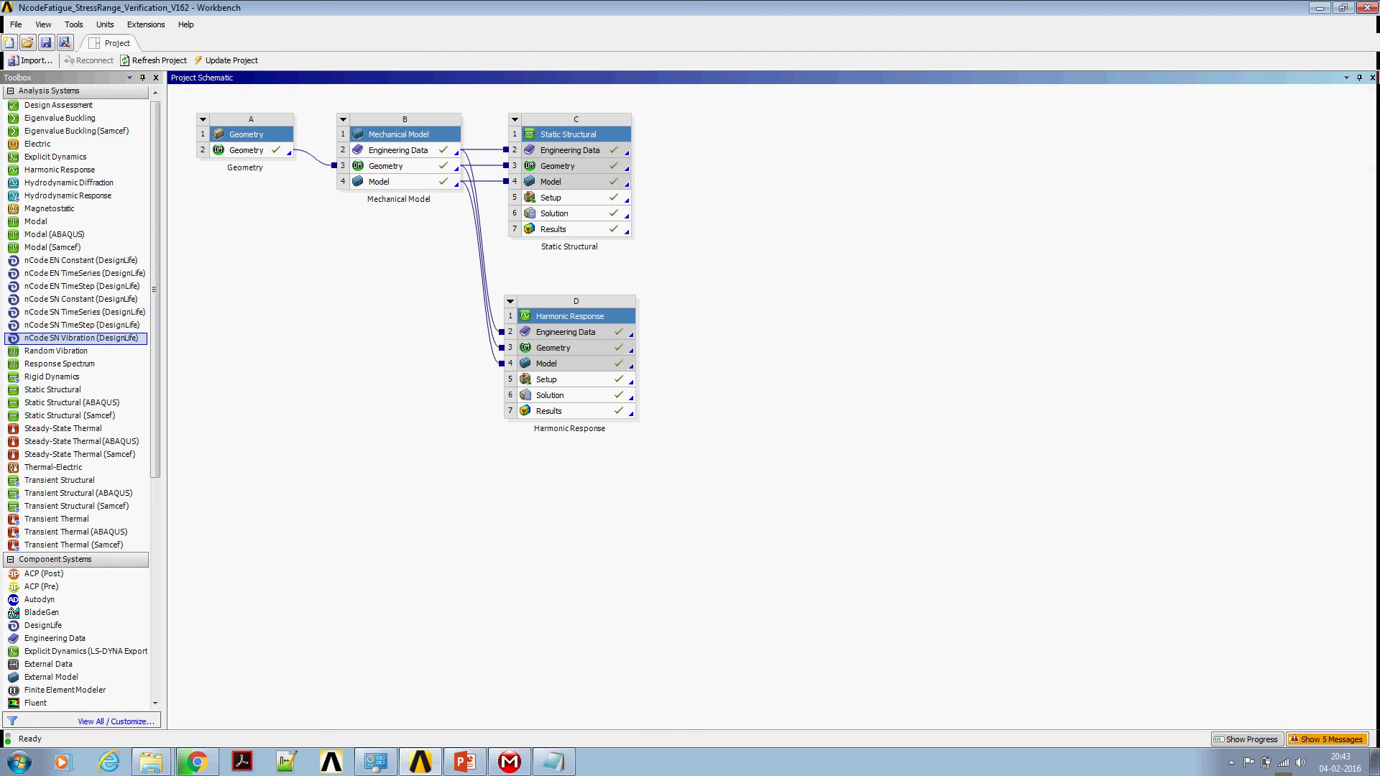
pyautogui.moveTo(81, 337); pyautogui.dragTo(100, 338)
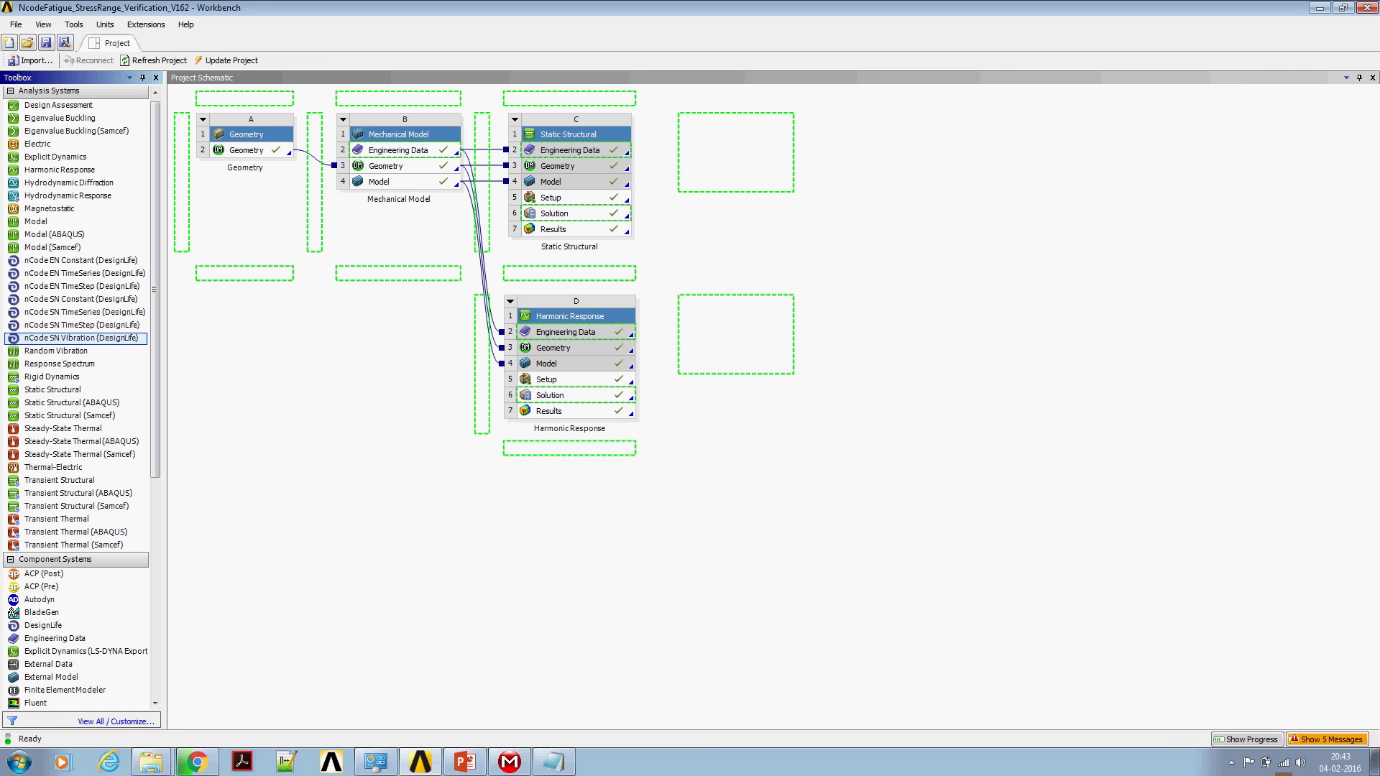
pyautogui.moveTo(180, 337); pyautogui.dragTo(736, 334)
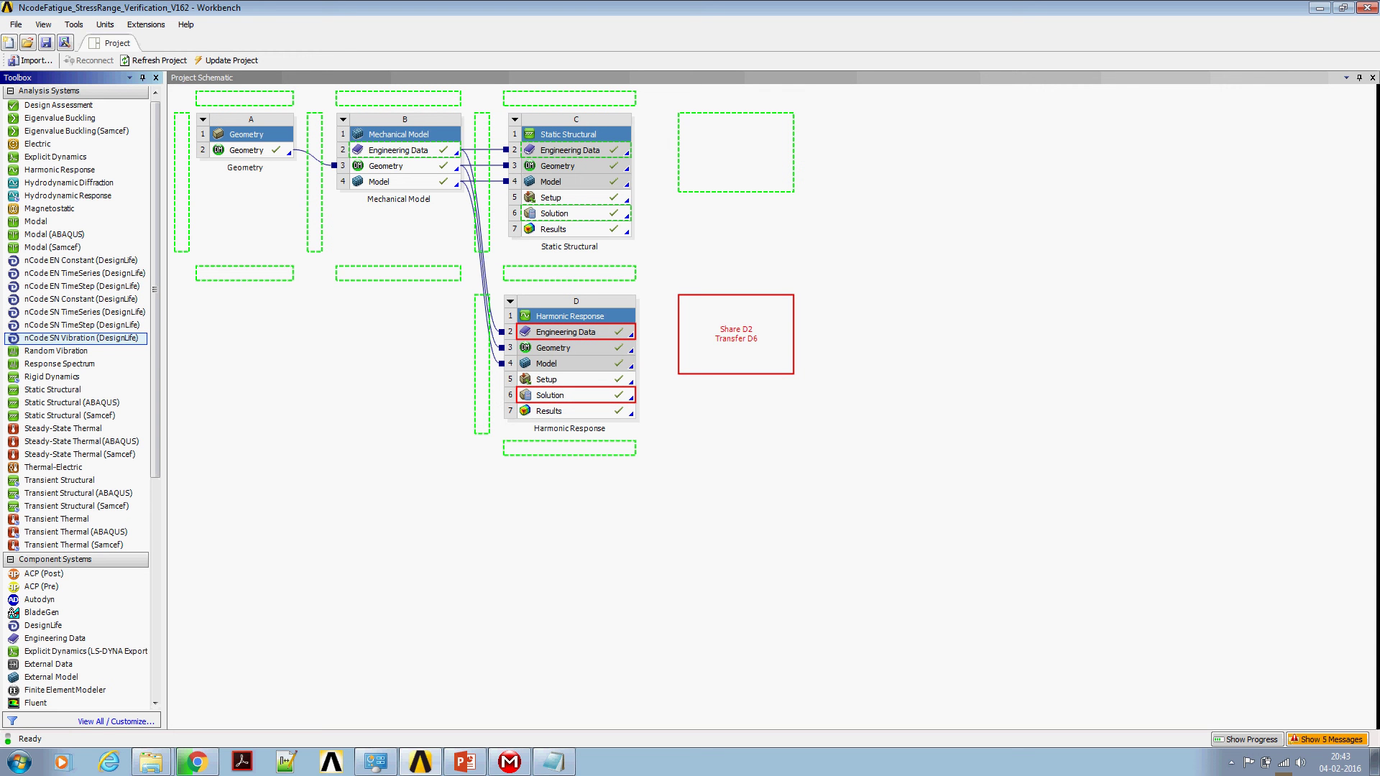
pyautogui.moveTo(736, 335); pyautogui.dragTo(736, 335)
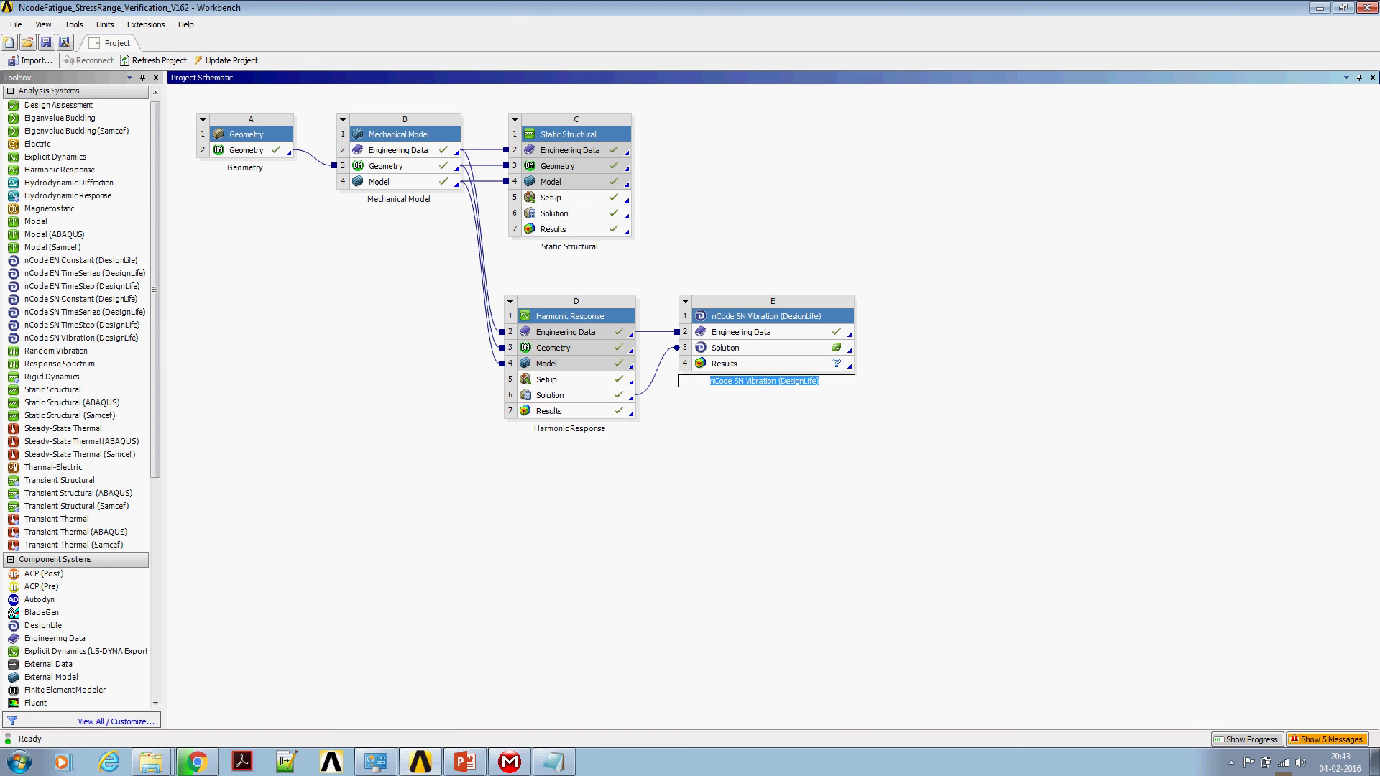
pyautogui.press('Return')
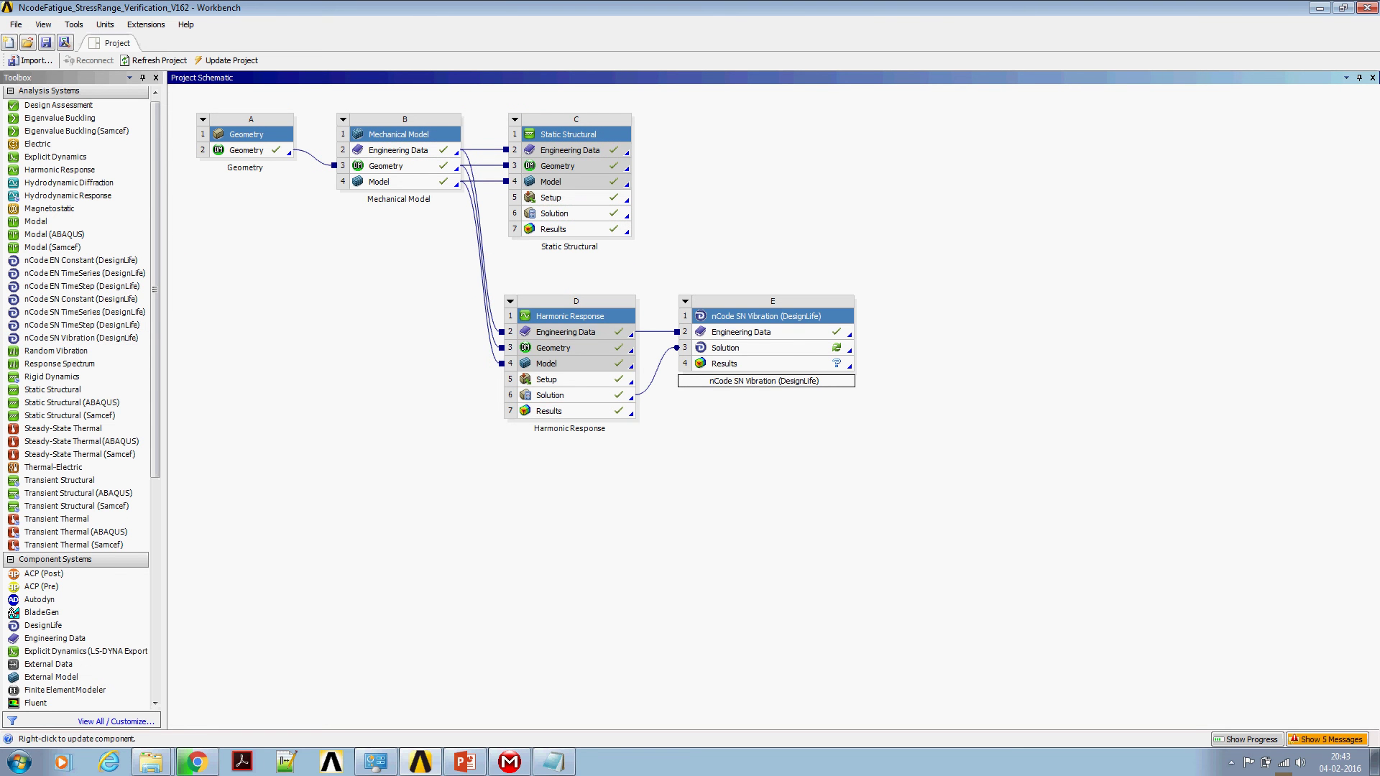
# Open the nCode SN Vibration system's Solution for editing in DesignLife.
pyautogui.click(763, 348)
pyautogui.rightClick(769, 347)
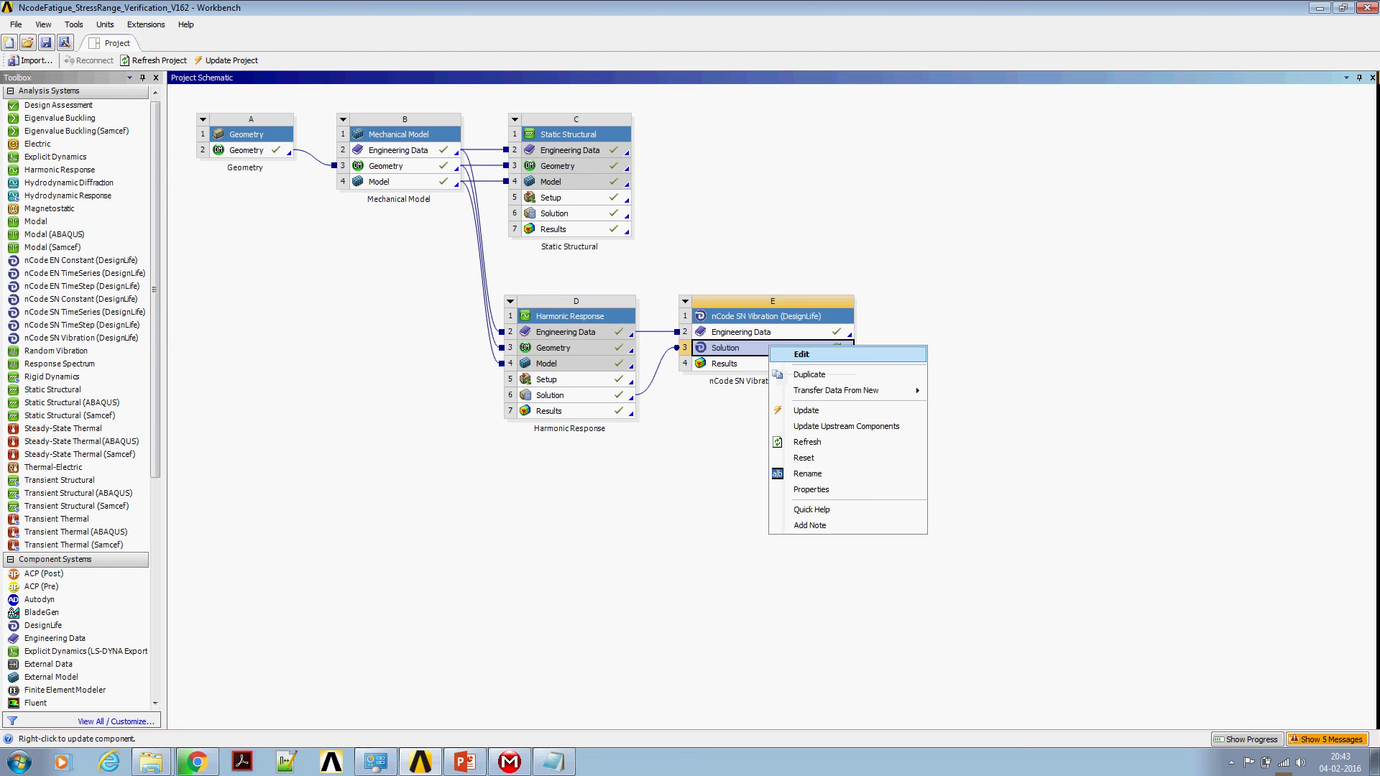
pyautogui.click(801, 353)
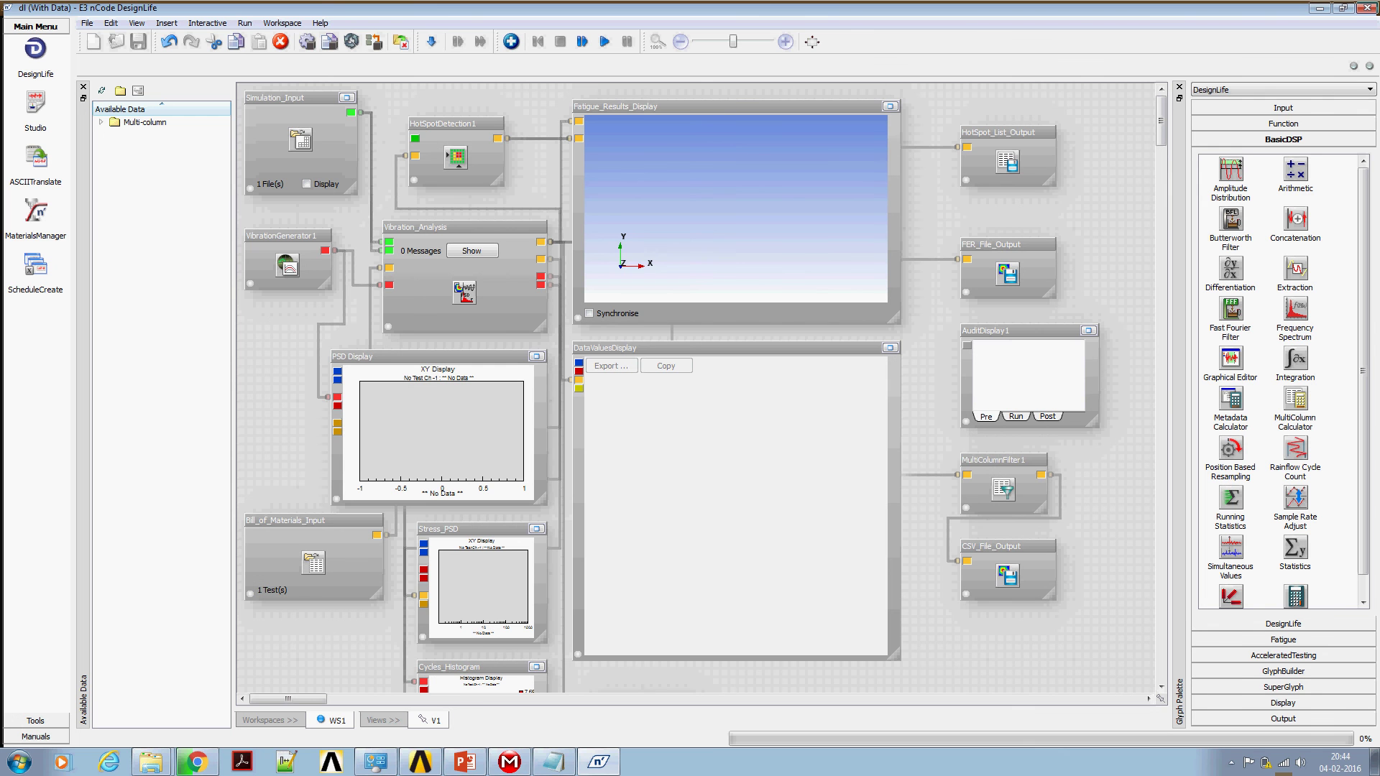
# Turn on the model display in the Simulation_Input glyph and maximize it.
pyautogui.click(306, 184)
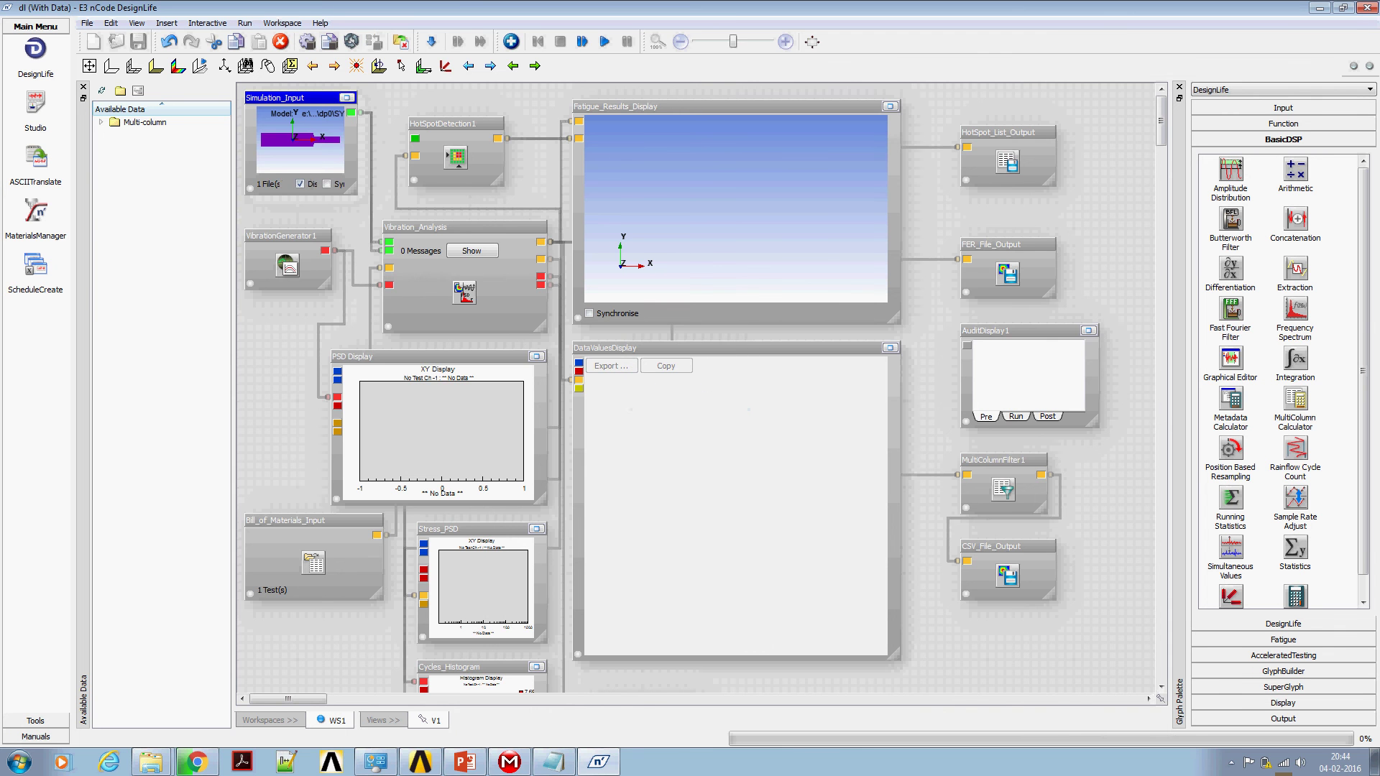
pyautogui.click(346, 97)
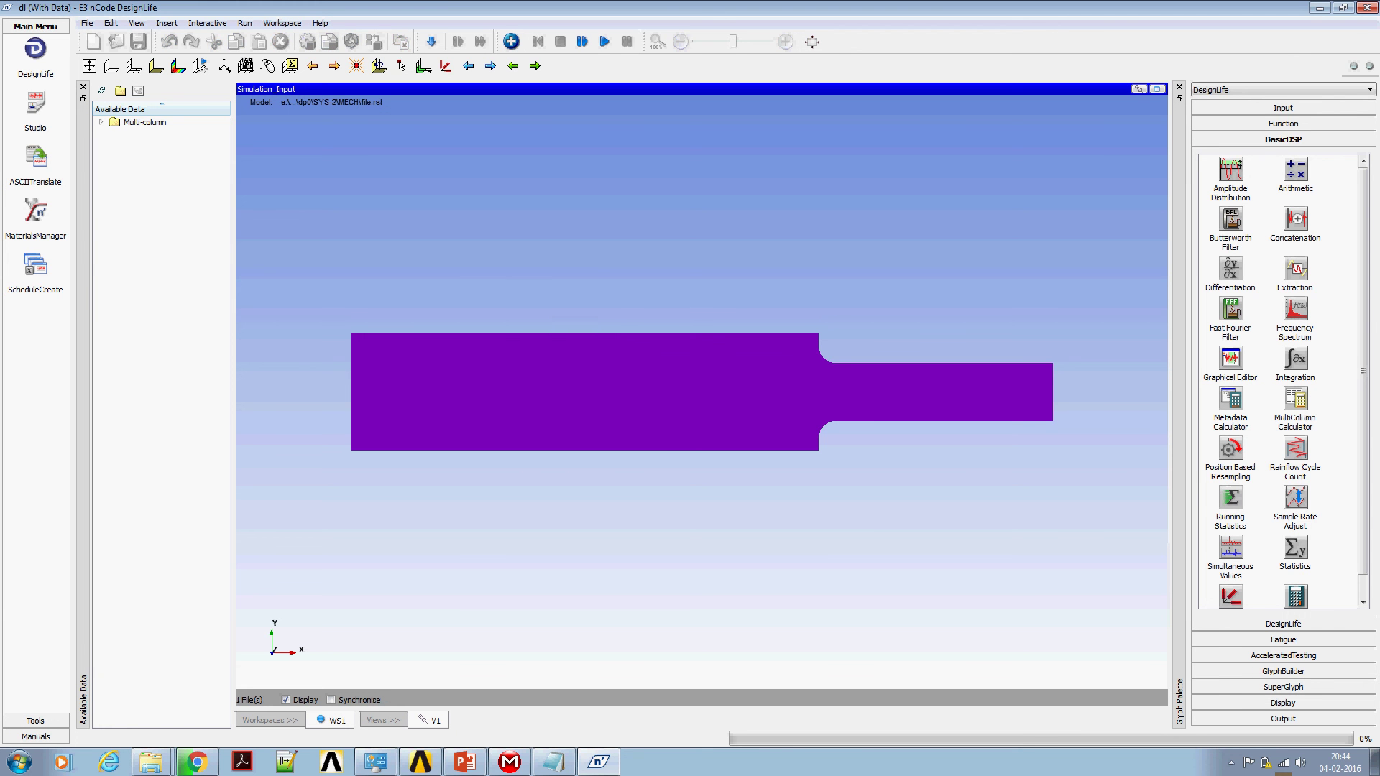
# Contour the Simulation_Input model with Abs Max Principal stress for Load Case 17 (Frequency 47), inspect it in 3D and restore the glyph.
pyautogui.rightClick(539, 255)
pyautogui.click(581, 560)
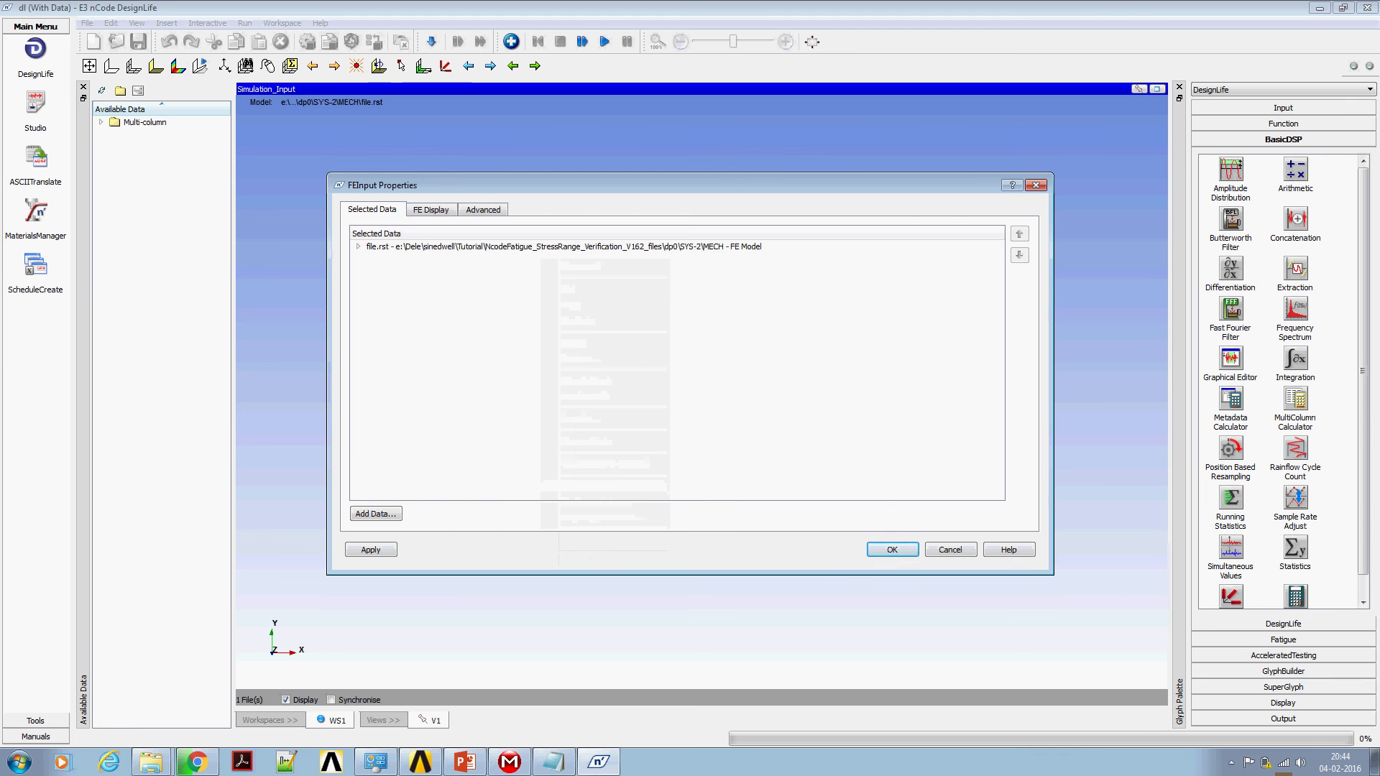
pyautogui.click(431, 209)
pyautogui.click(804, 257)
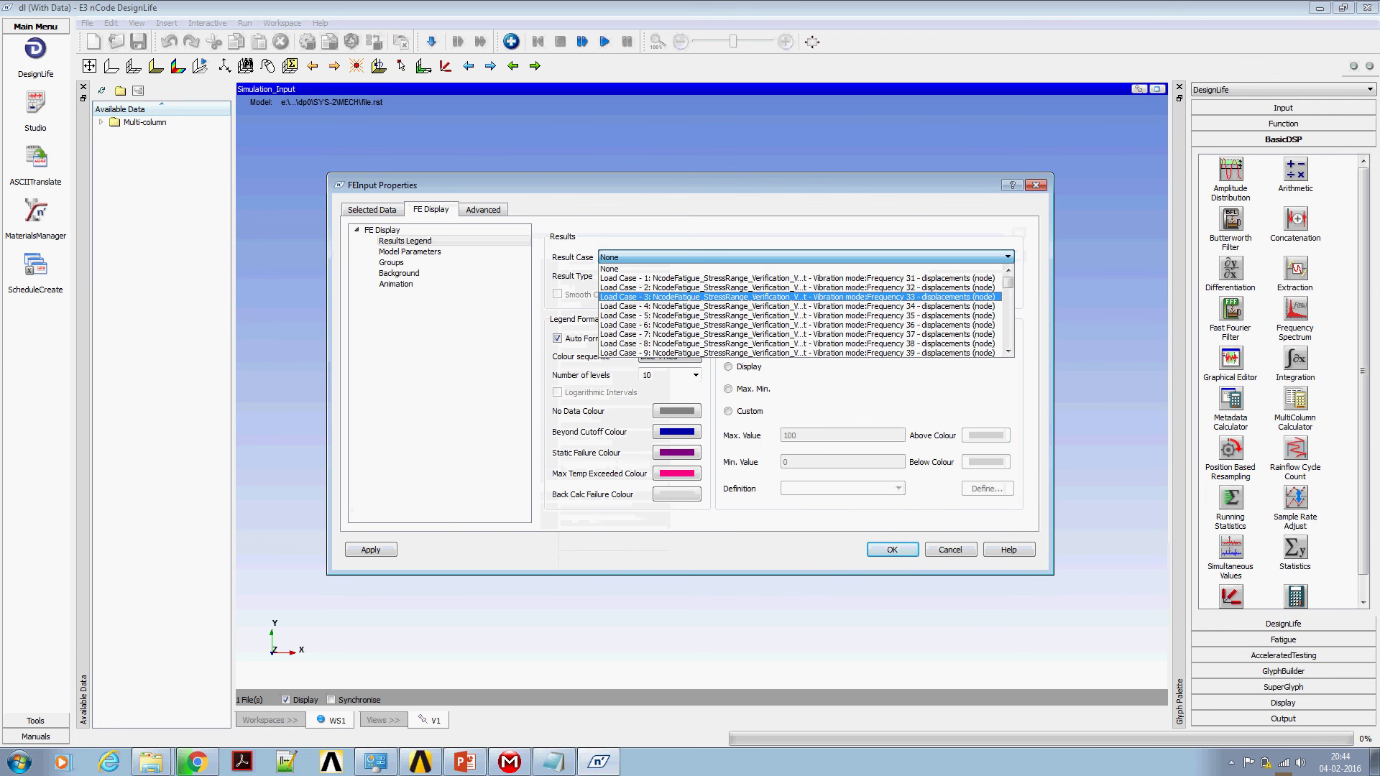
pyautogui.scroll(-10, 797, 310)
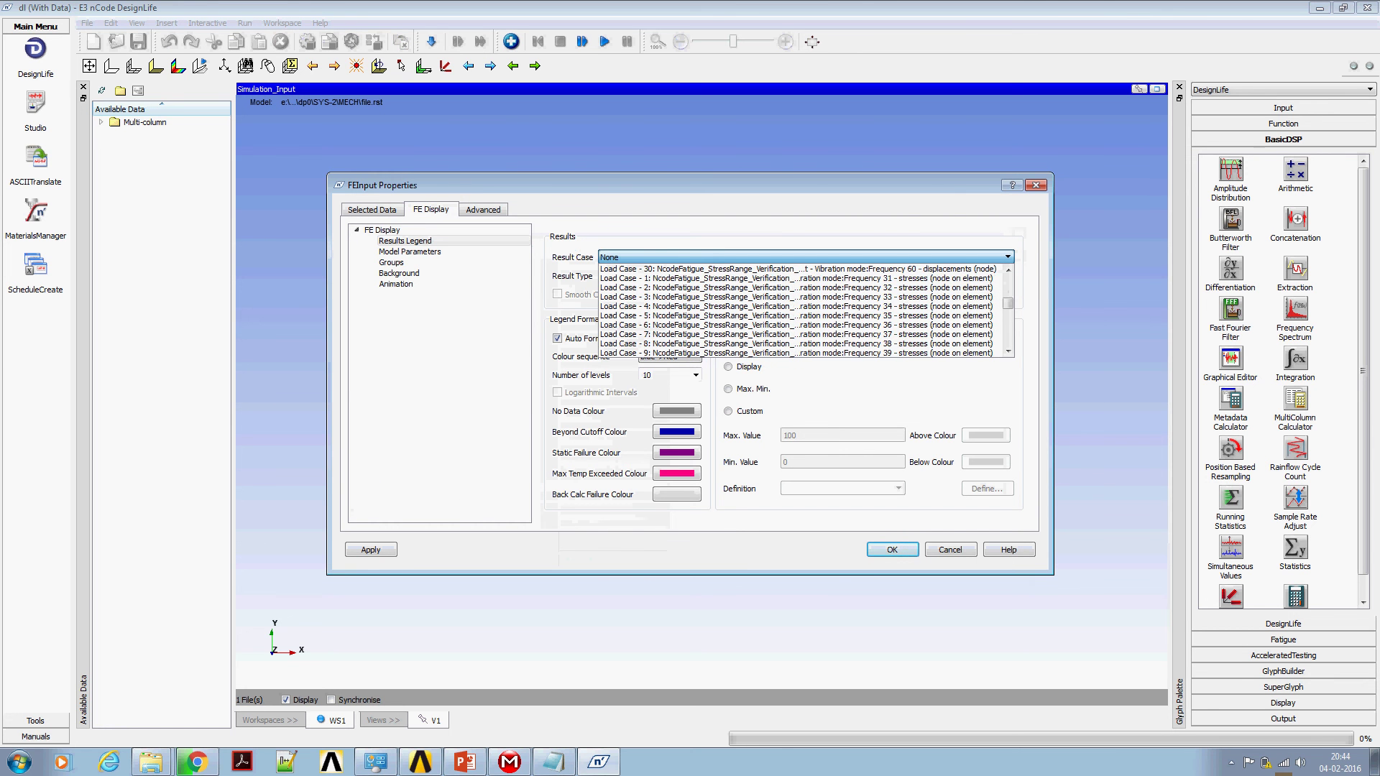
pyautogui.scroll(-4, 798, 316)
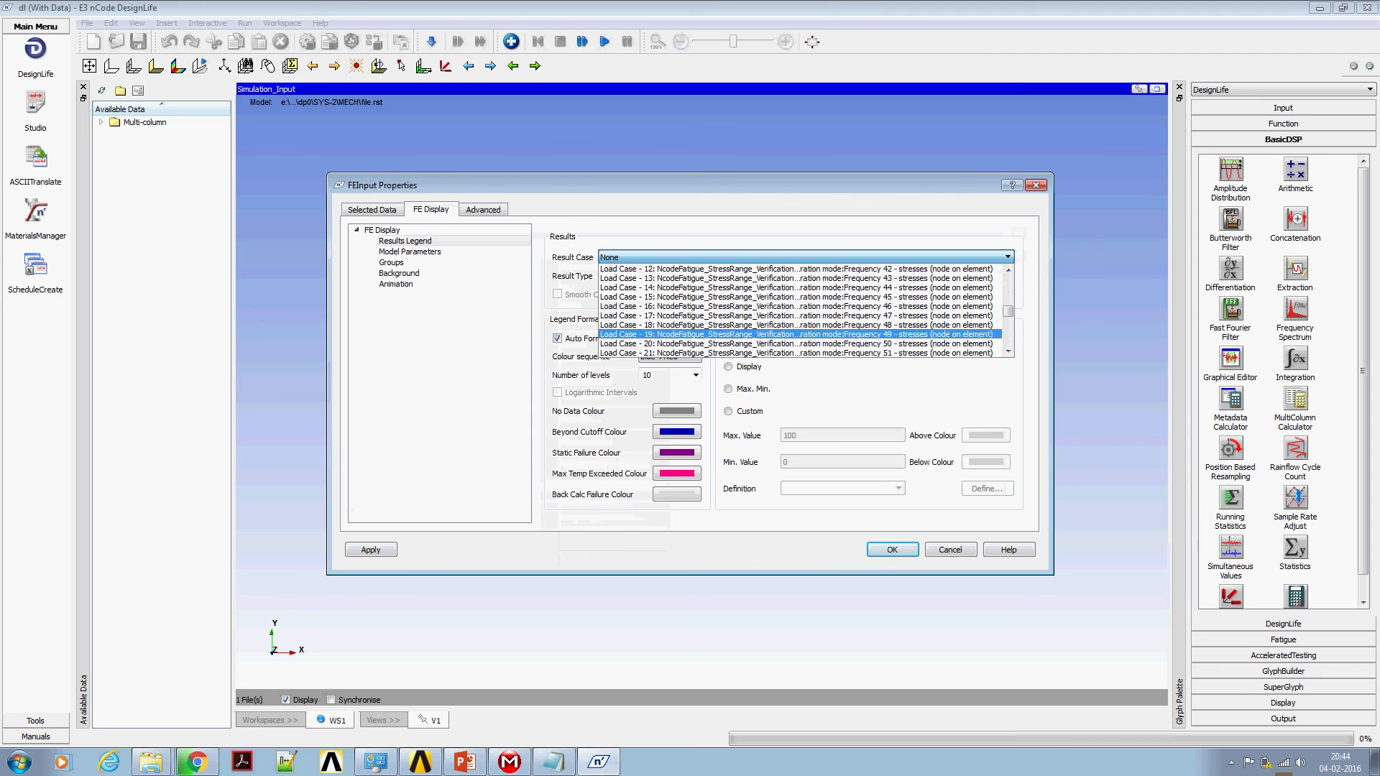
pyautogui.click(718, 316)
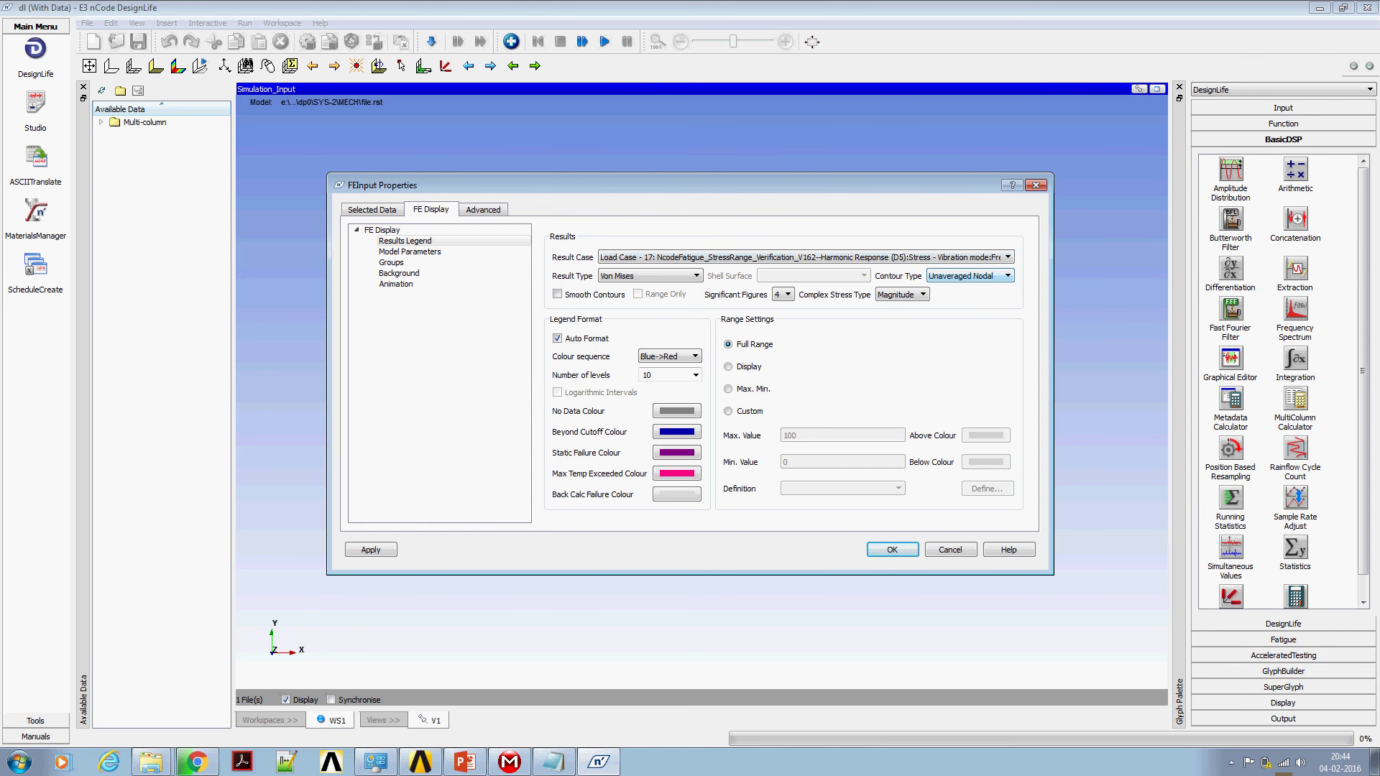
pyautogui.click(650, 276)
pyautogui.click(632, 372)
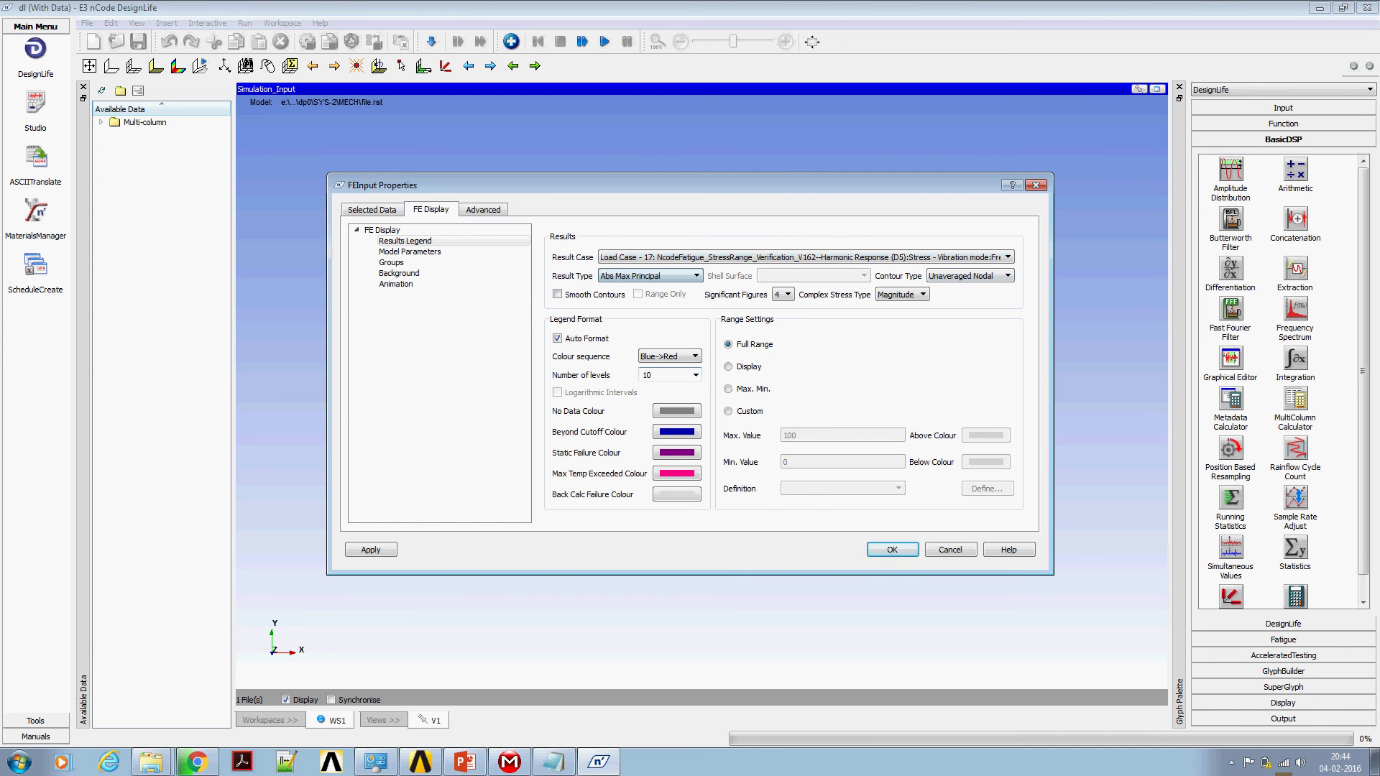
pyautogui.click(891, 549)
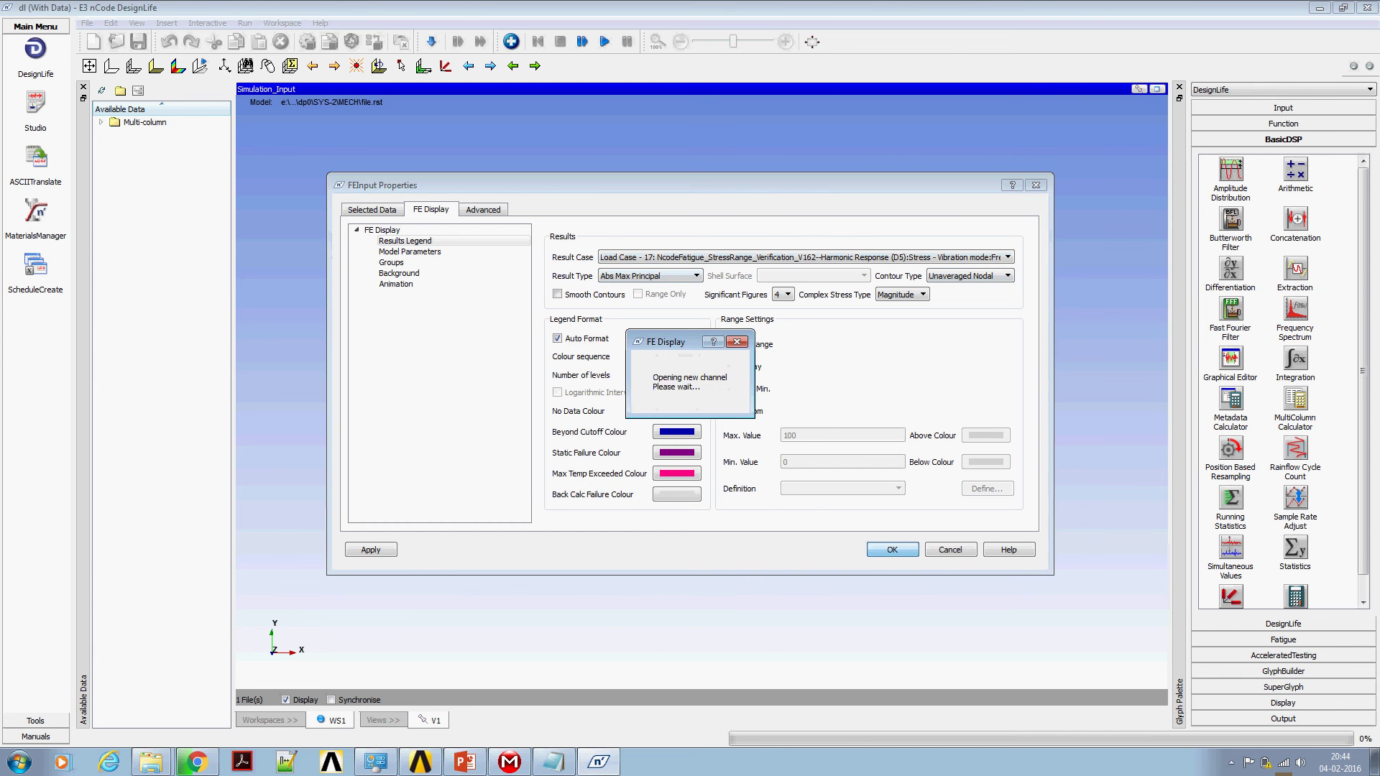
pyautogui.moveTo(914, 412); pyautogui.dragTo(712, 406)
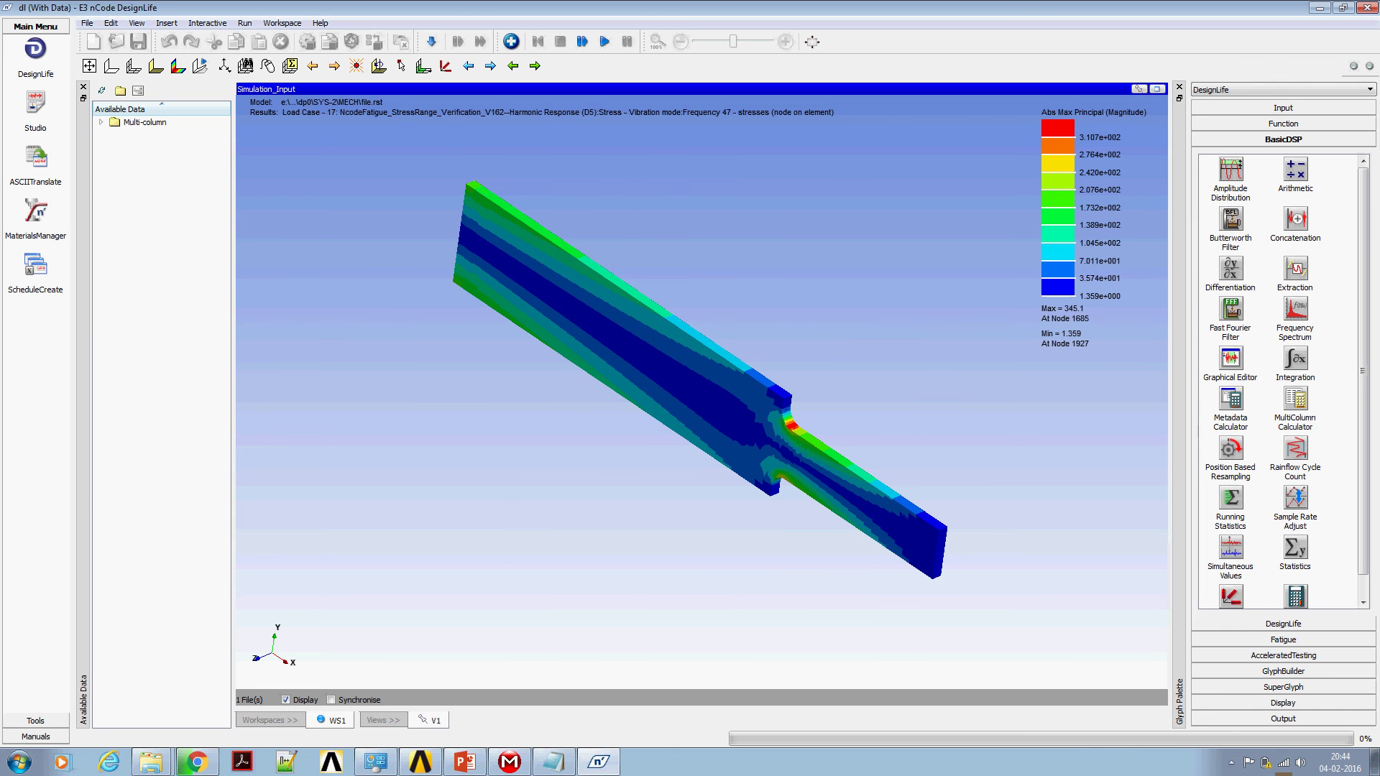
pyautogui.click(1155, 88)
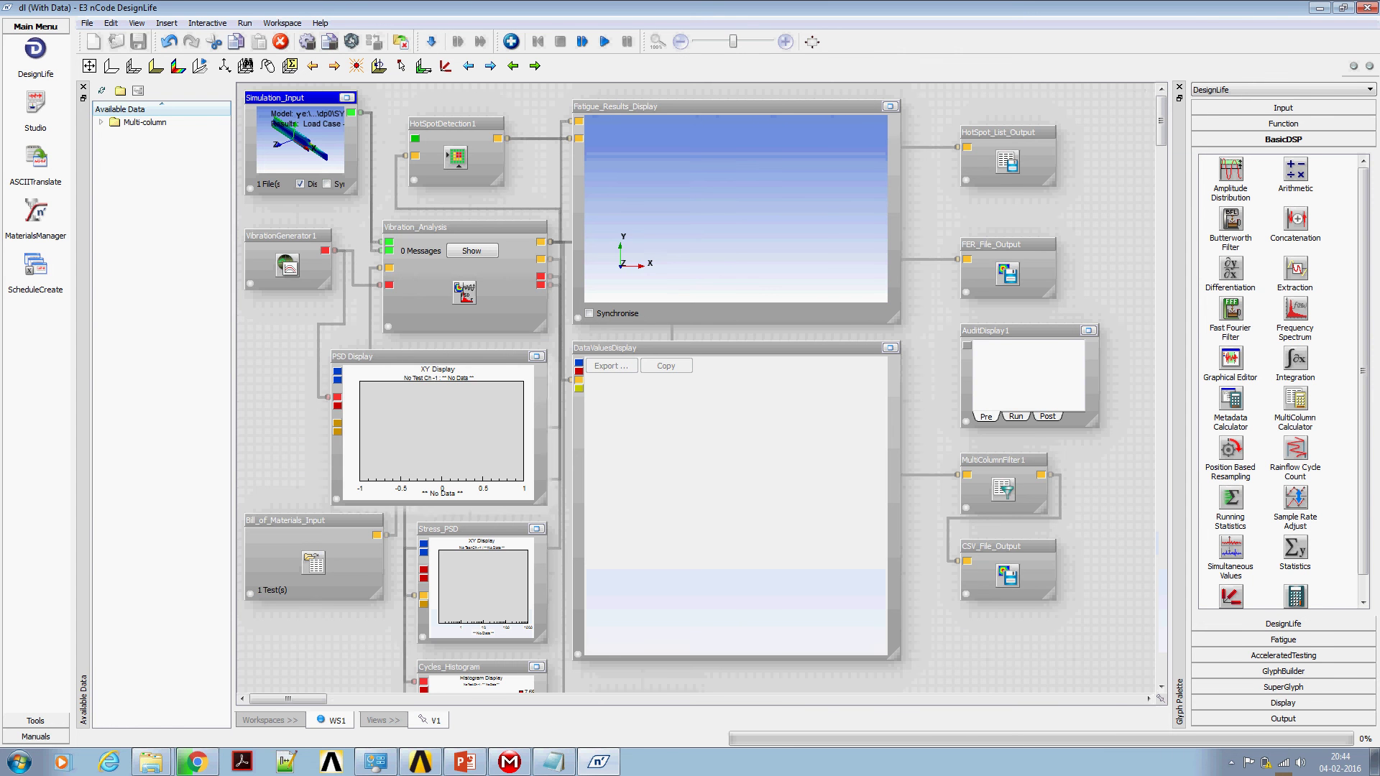
# Bring up the available commands for the Bill_of_Materials_Input glyph.
pyautogui.click(313, 560)
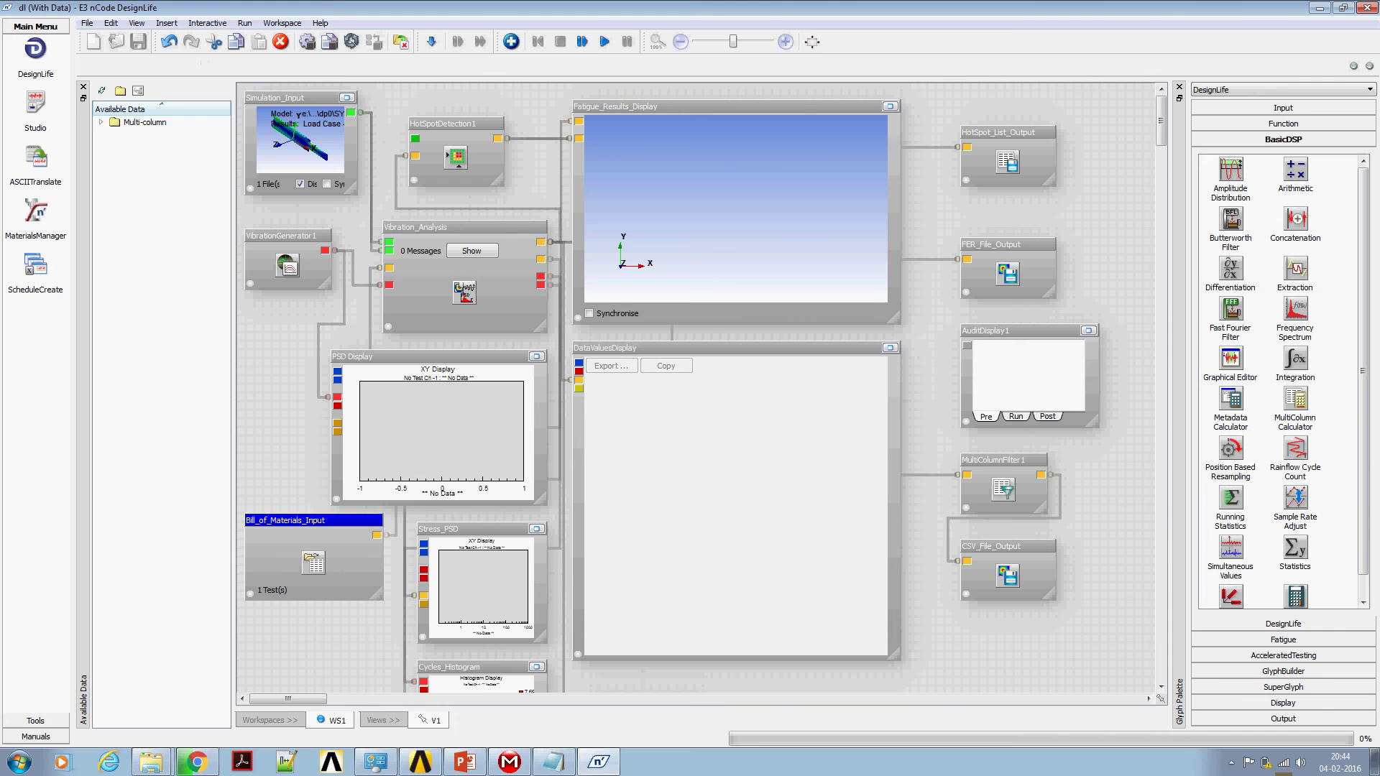
pyautogui.rightClick(320, 518)
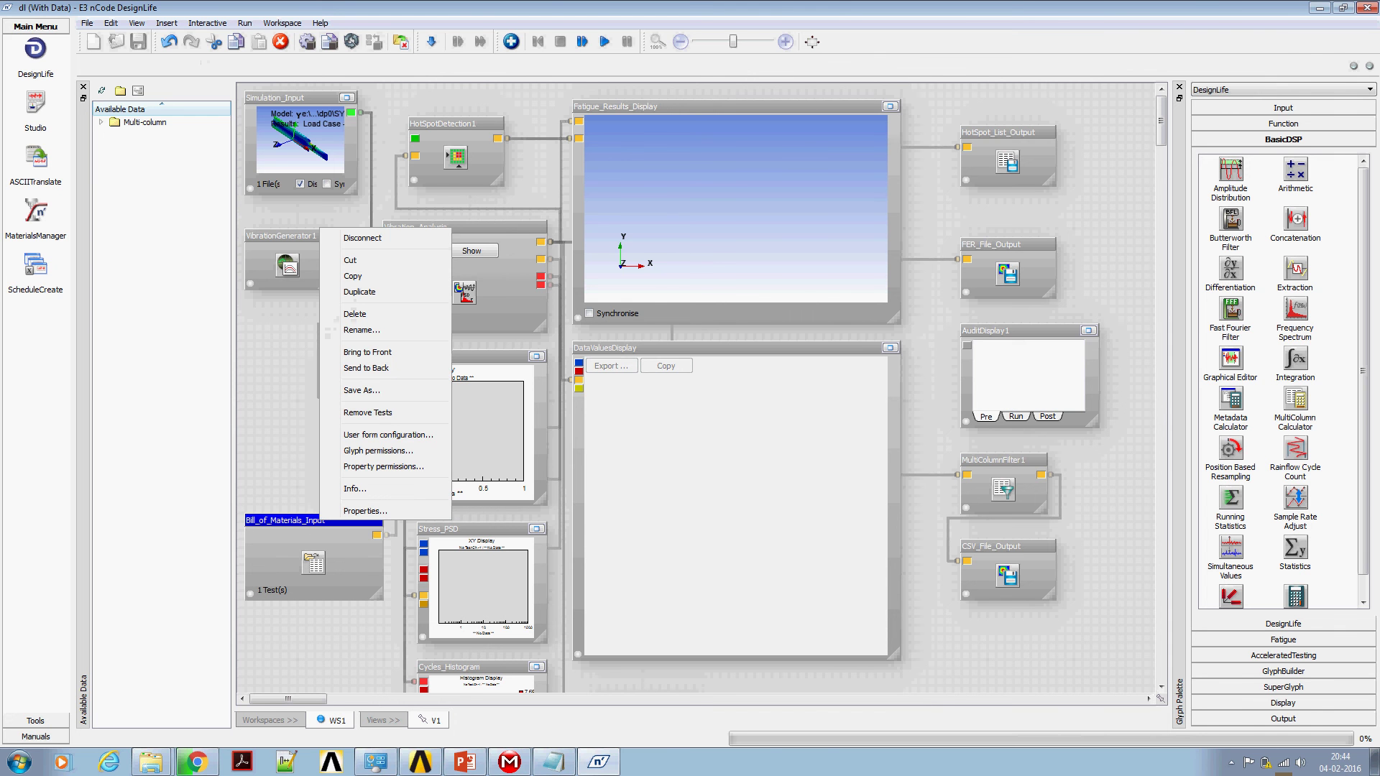